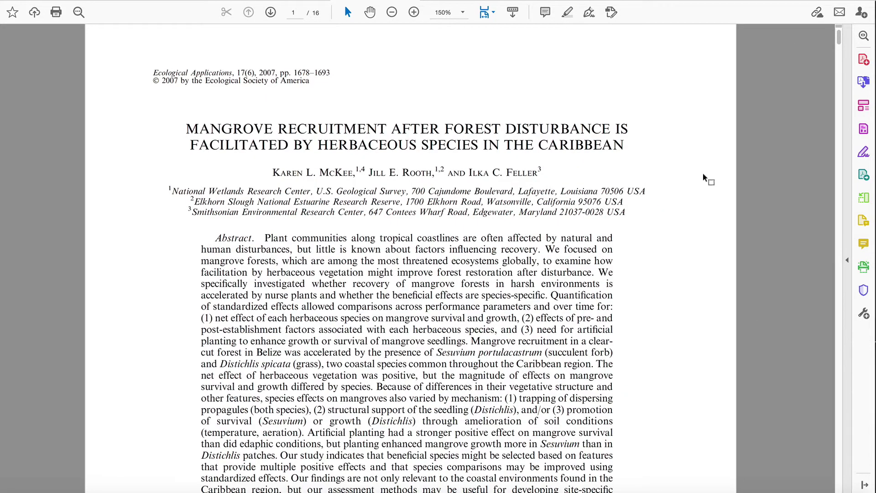
{"action": "scroll", "coordinate": [703, 178], "scroll_direction": "down", "scroll_amount": 1}
{"action": "scroll", "coordinate": [703, 179], "scroll_direction": "down", "scroll_amount": 2}
{"action": "scroll", "coordinate": [703, 178], "scroll_direction": "down", "scroll_amount": 3}
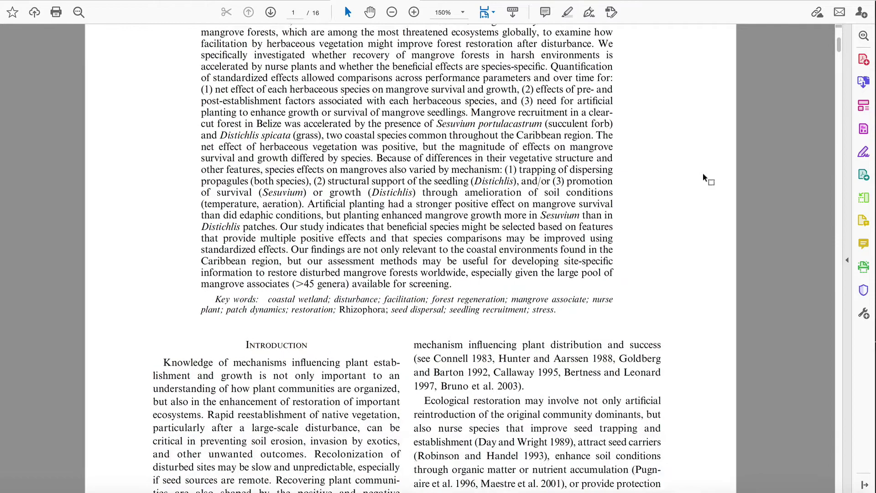
{"action": "scroll", "coordinate": [703, 178], "scroll_direction": "down", "scroll_amount": 2}
{"action": "scroll", "coordinate": [703, 179], "scroll_direction": "down", "scroll_amount": 1}
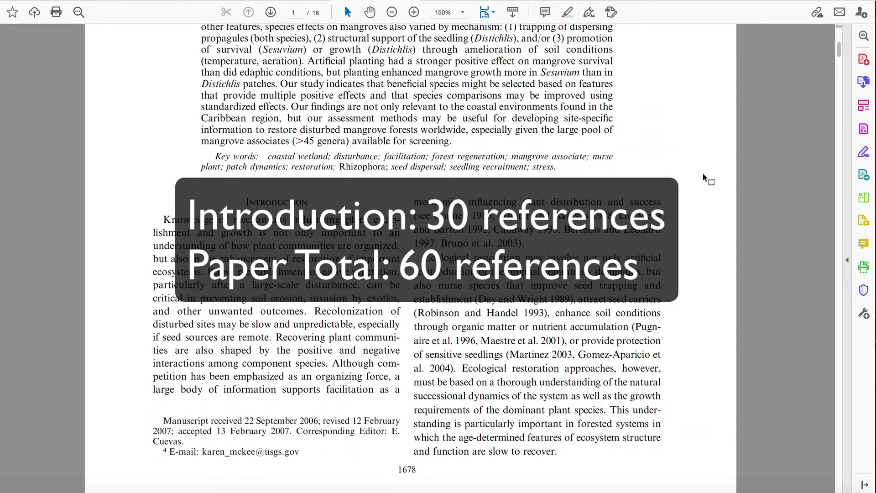
{"action": "scroll", "coordinate": [703, 178], "scroll_direction": "down", "scroll_amount": 3}
{"action": "scroll", "coordinate": [703, 177], "scroll_direction": "down", "scroll_amount": 2}
{"action": "scroll", "coordinate": [703, 176], "scroll_direction": "down", "scroll_amount": 1}
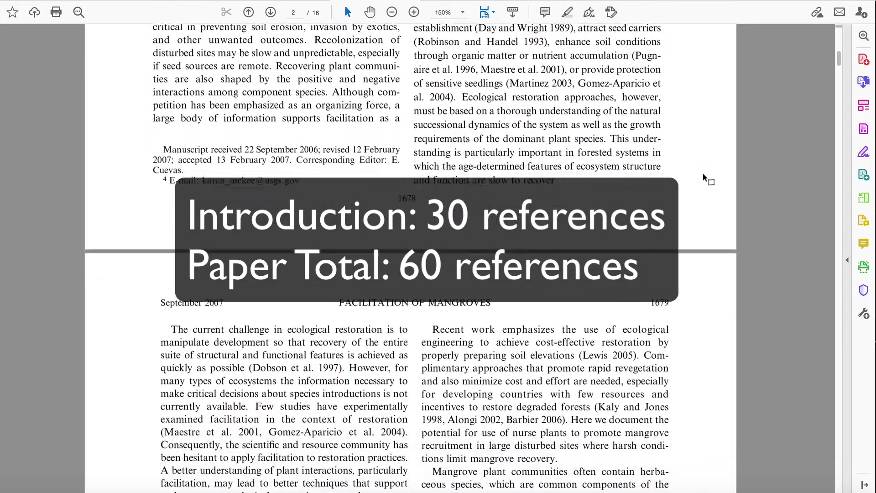
{"action": "scroll", "coordinate": [703, 177], "scroll_direction": "down", "scroll_amount": 3}
{"action": "scroll", "coordinate": [703, 173], "scroll_direction": "down", "scroll_amount": 2}
{"action": "scroll", "coordinate": [703, 173], "scroll_direction": "down", "scroll_amount": 1}
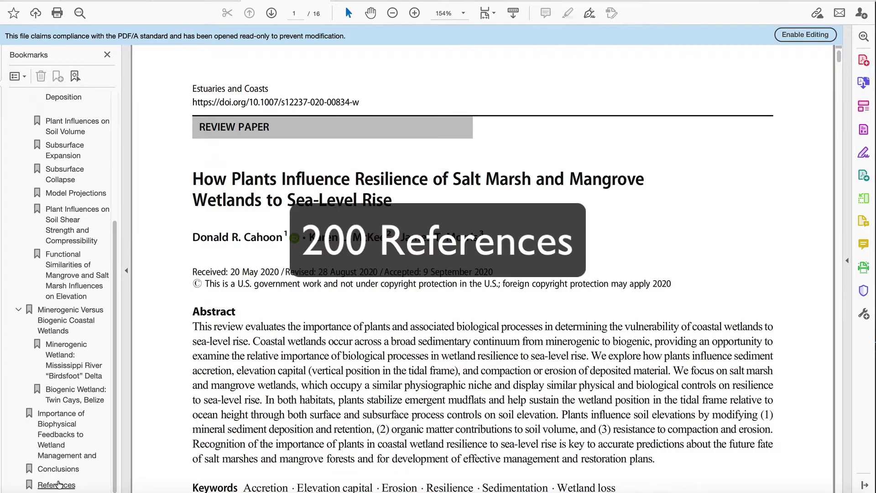
- Jump to the review paper's References section via its bookmark
{"action": "left_click", "coordinate": [56, 485]}
{"action": "scroll", "coordinate": [470, 97], "scroll_direction": "down", "scroll_amount": 2}
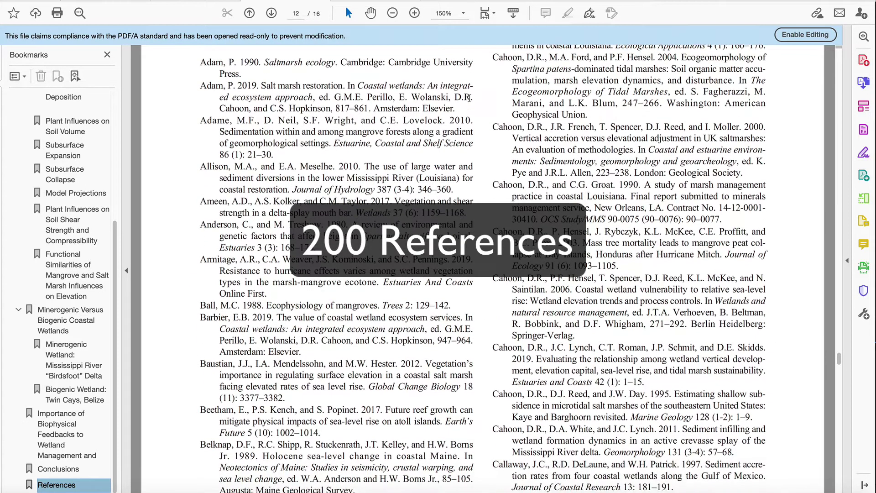
{"action": "scroll", "coordinate": [470, 98], "scroll_direction": "down", "scroll_amount": 2}
{"action": "scroll", "coordinate": [470, 100], "scroll_direction": "down", "scroll_amount": 5}
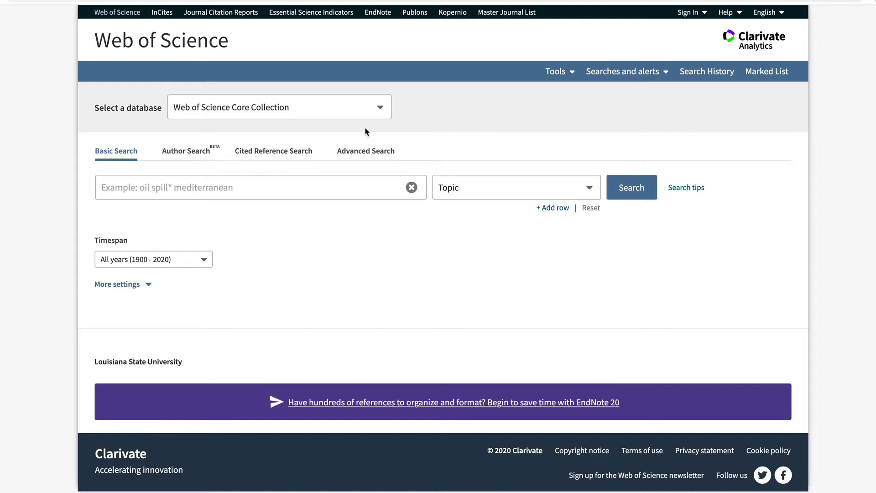
{"action": "left_click", "coordinate": [382, 111]}
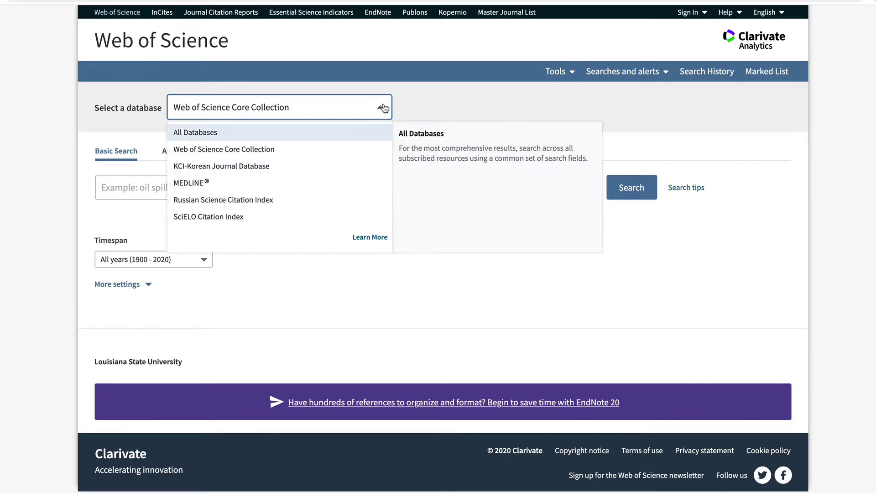
{"action": "left_click", "coordinate": [384, 108]}
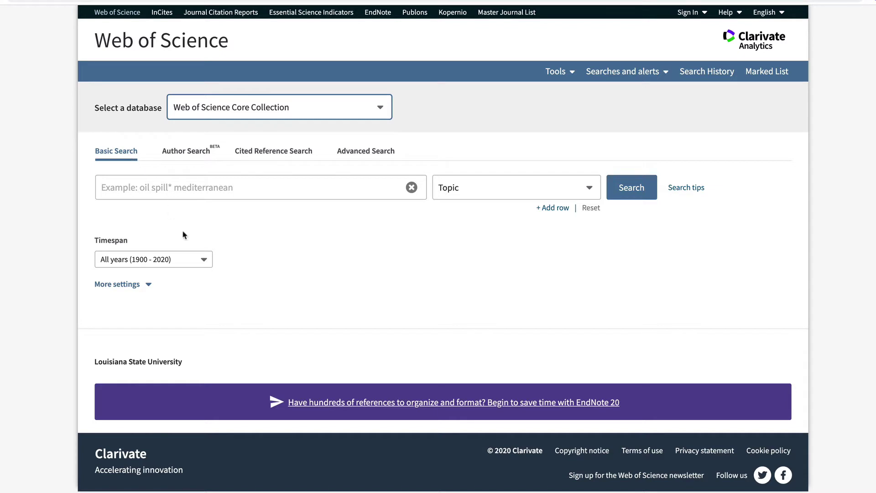
{"action": "left_click", "coordinate": [203, 261]}
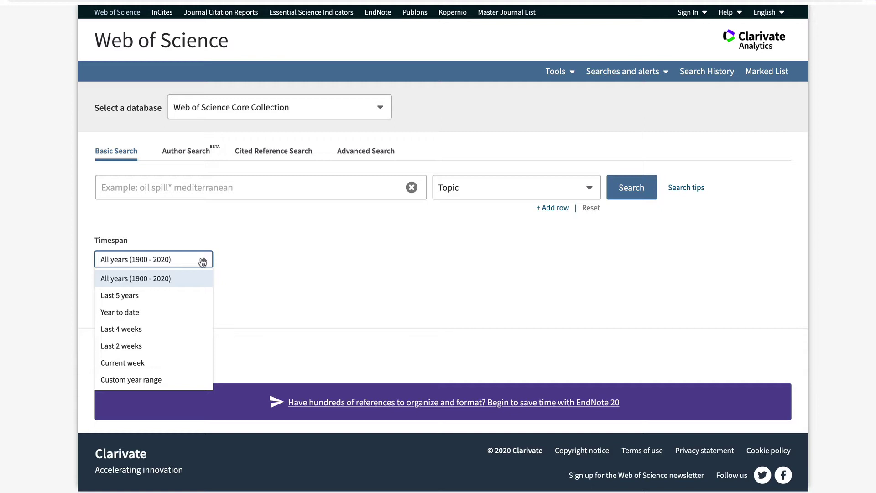
{"action": "left_click", "coordinate": [202, 262]}
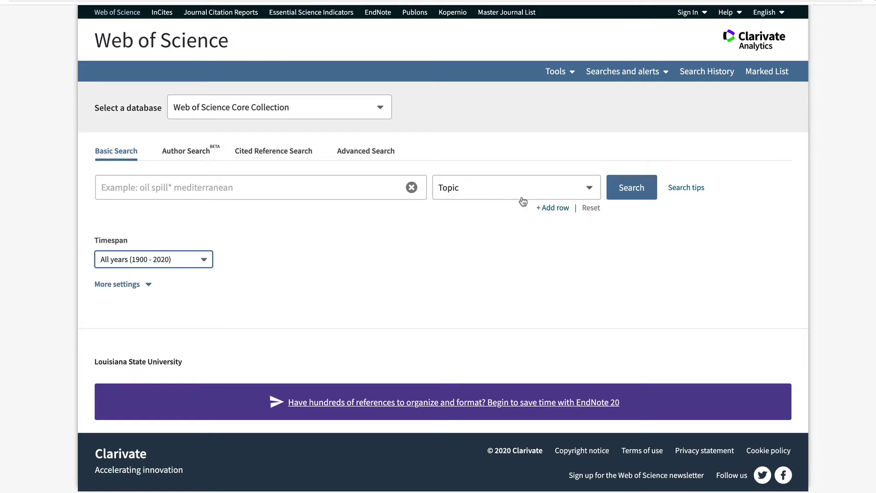
{"action": "left_click", "coordinate": [589, 190]}
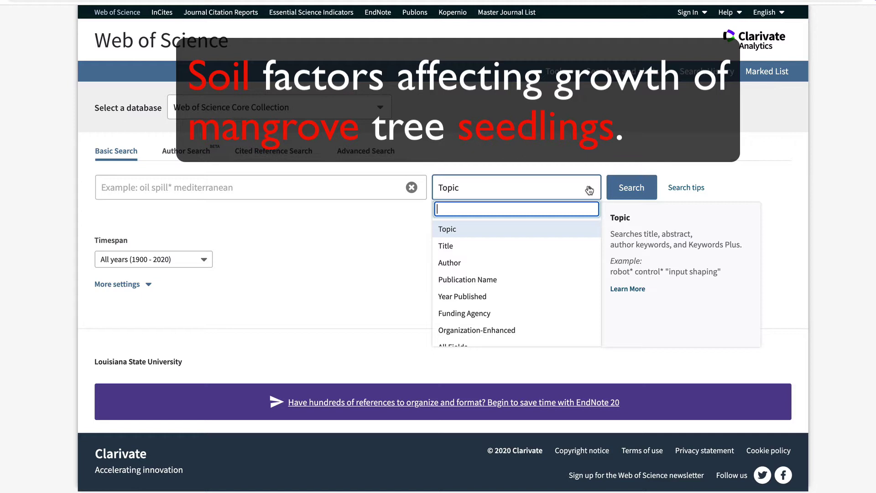
{"action": "left_click", "coordinate": [589, 190]}
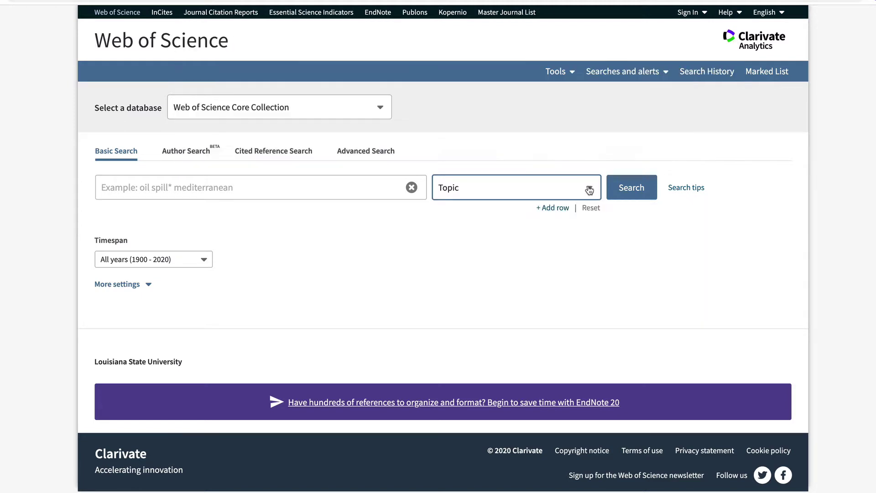
- Enter the suggested mangrove synonyms query and a second And row with the soil synonyms query
{"action": "left_click", "coordinate": [295, 186]}
{"action": "type", "text": "m"}
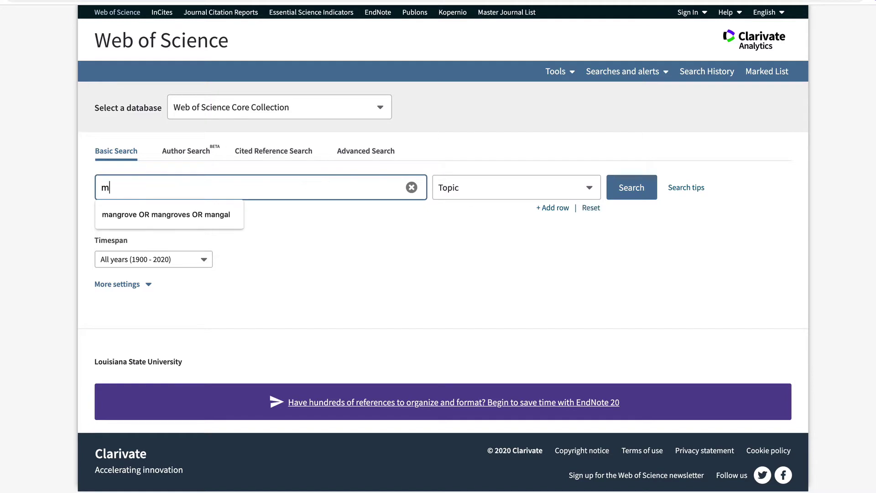
{"action": "type", "text": "angrov"}
{"action": "type", "text": "e"}
{"action": "left_click", "coordinate": [228, 216]}
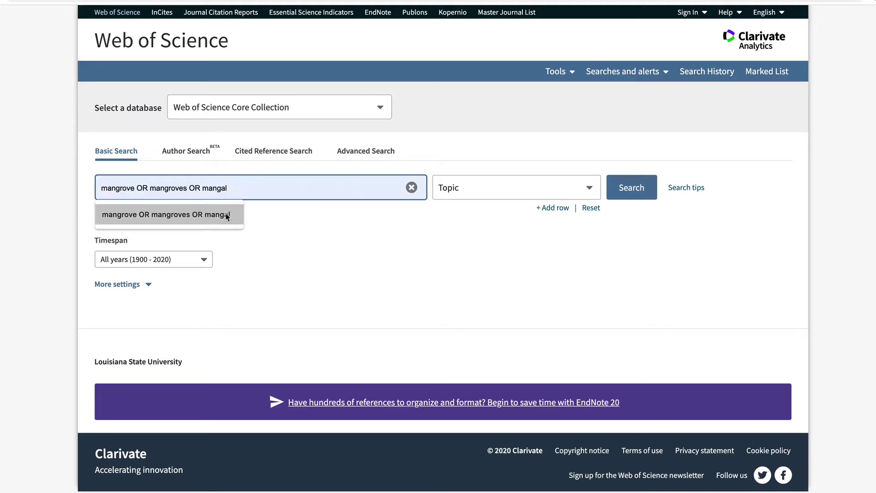
{"action": "left_click", "coordinate": [226, 215]}
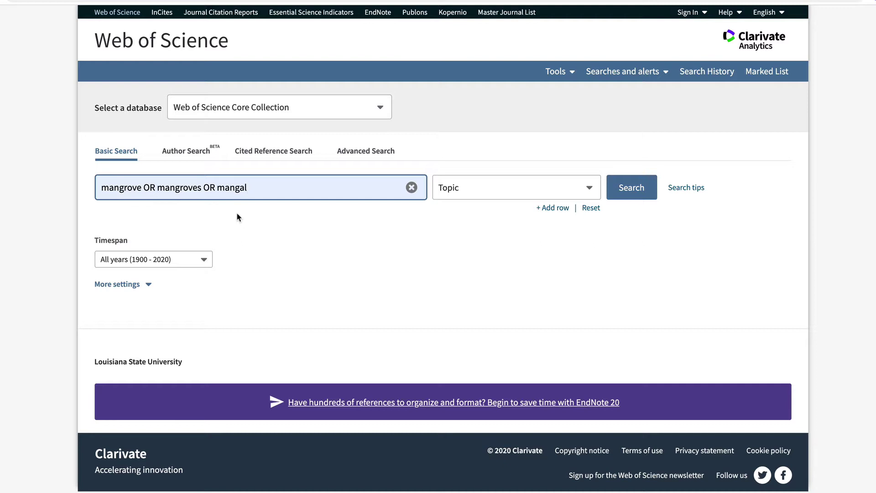
{"action": "left_click", "coordinate": [553, 208]}
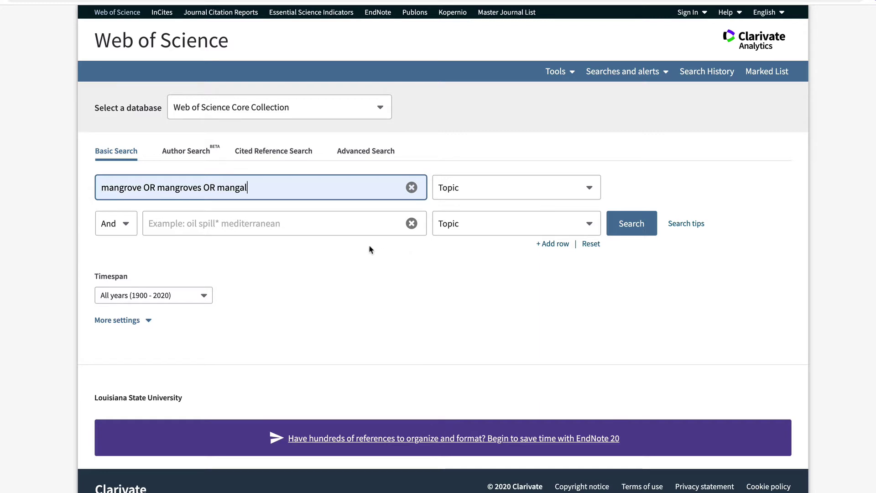
{"action": "left_click", "coordinate": [344, 221]}
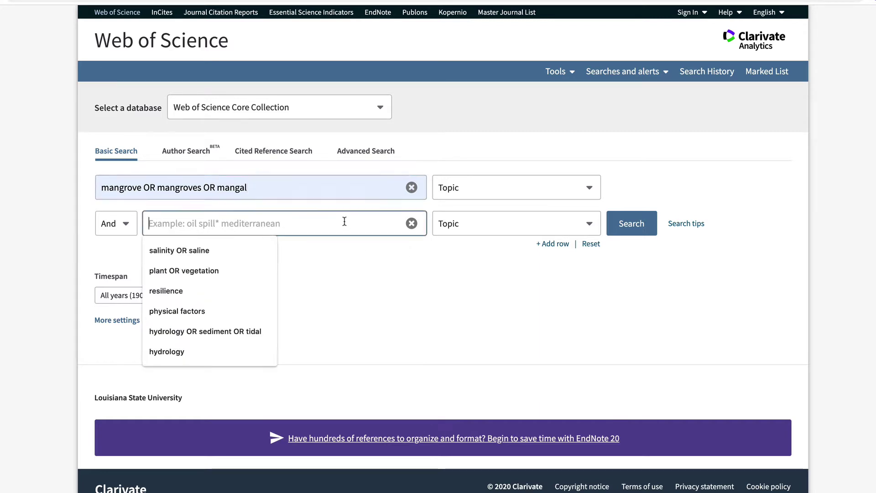
{"action": "type", "text": "s"}
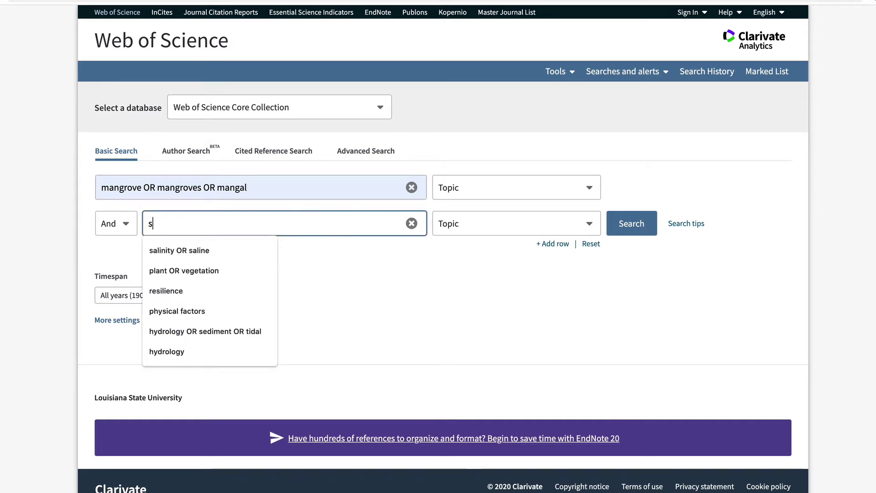
{"action": "type", "text": "oil"}
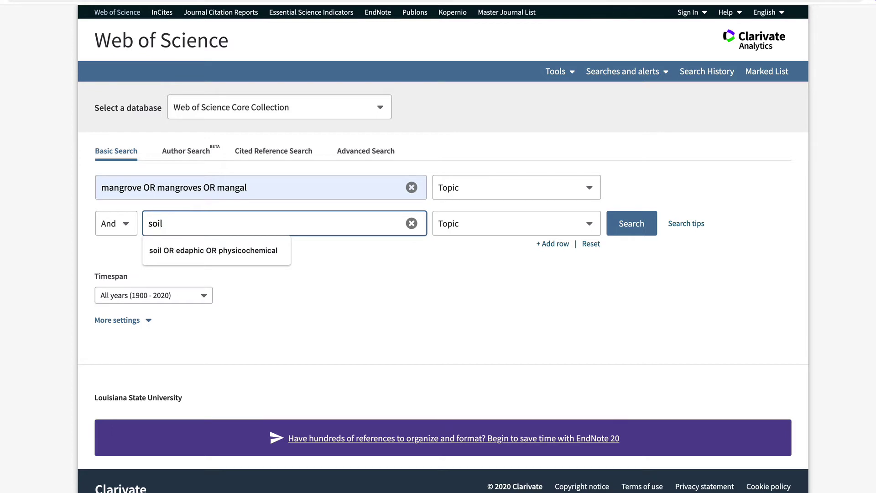
{"action": "left_click", "coordinate": [279, 252]}
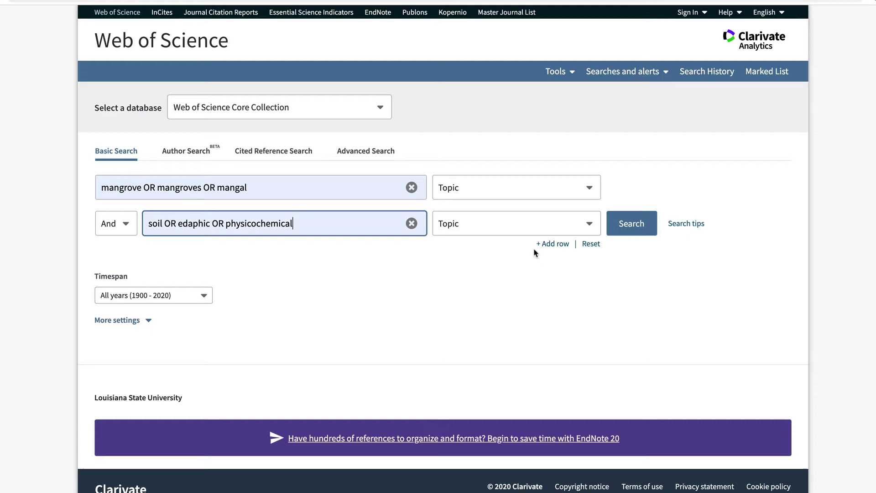
- Add a third row with seedling* and run the three-term topic search, returning 212 results
{"action": "left_click", "coordinate": [548, 244]}
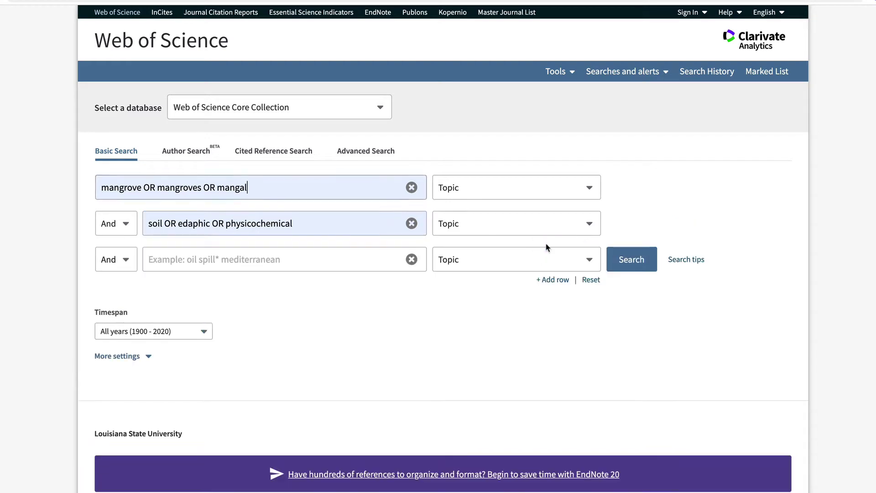
{"action": "left_click", "coordinate": [346, 262]}
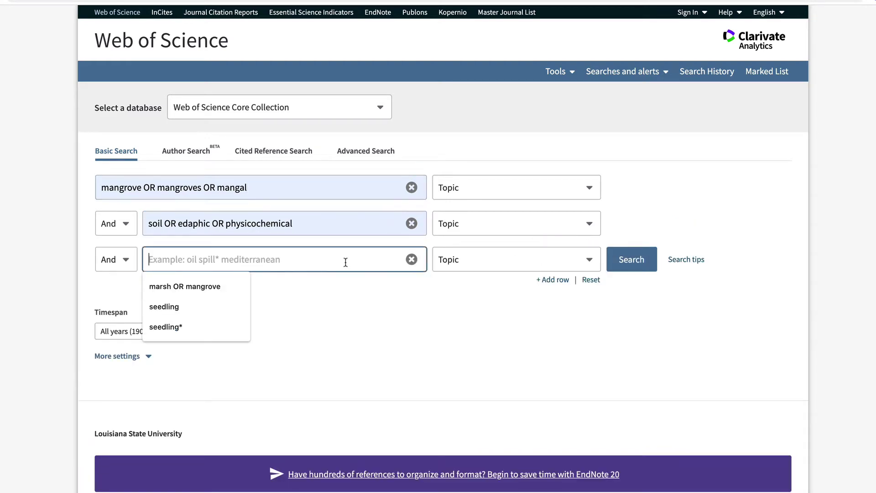
{"action": "type", "text": "seedl"}
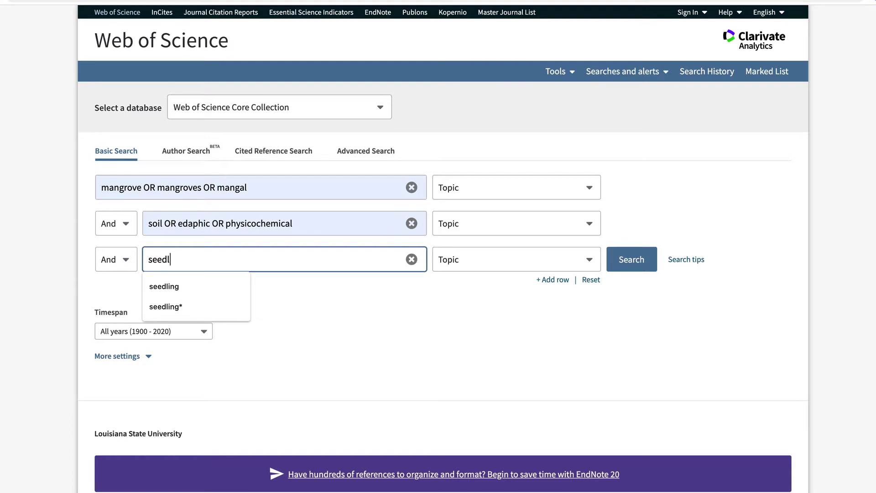
{"action": "type", "text": "ing"}
{"action": "type", "text": " gro"}
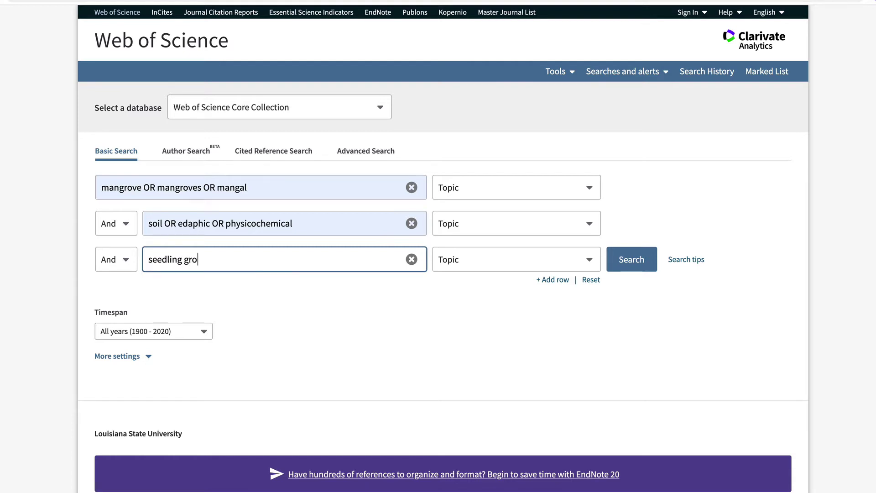
{"action": "type", "text": "wth"}
{"action": "key", "text": "Home"}
{"action": "type", "text": "\""}
{"action": "key", "text": "End"}
{"action": "type", "text": "\""}
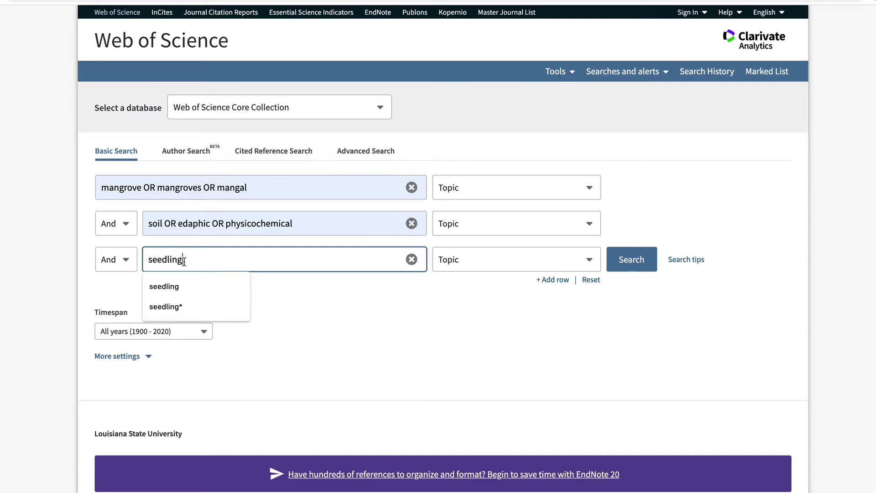
{"action": "type", "text": "*"}
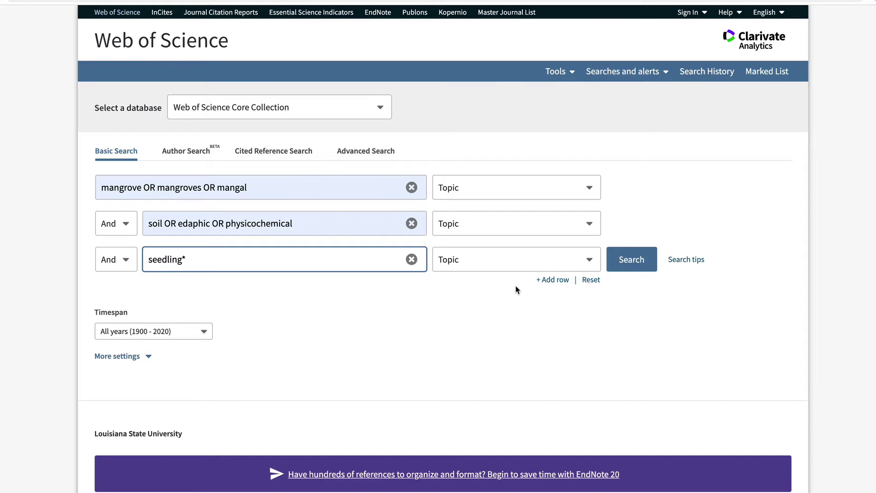
{"action": "left_click", "coordinate": [622, 264]}
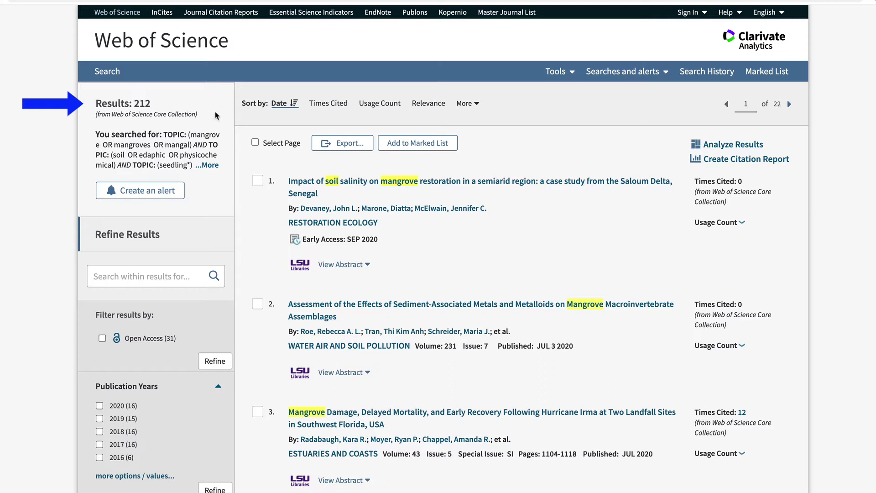
- Restrict the mangrove terms and seedling* to Title fields and rerun, narrowing to 31 results
{"action": "left_click", "coordinate": [112, 74]}
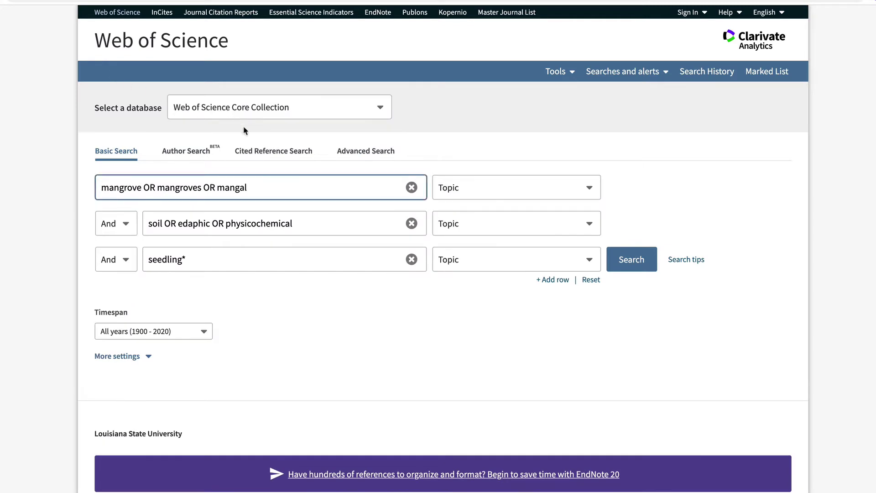
{"action": "left_click", "coordinate": [459, 192]}
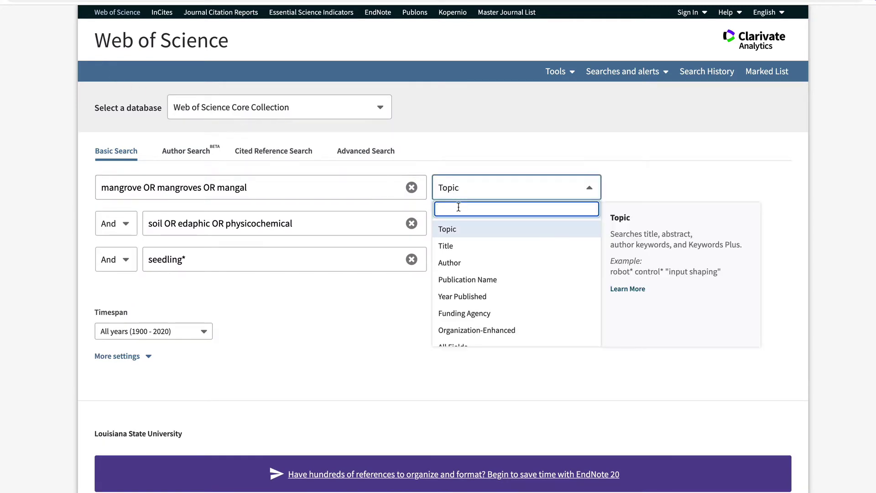
{"action": "left_click", "coordinate": [453, 247]}
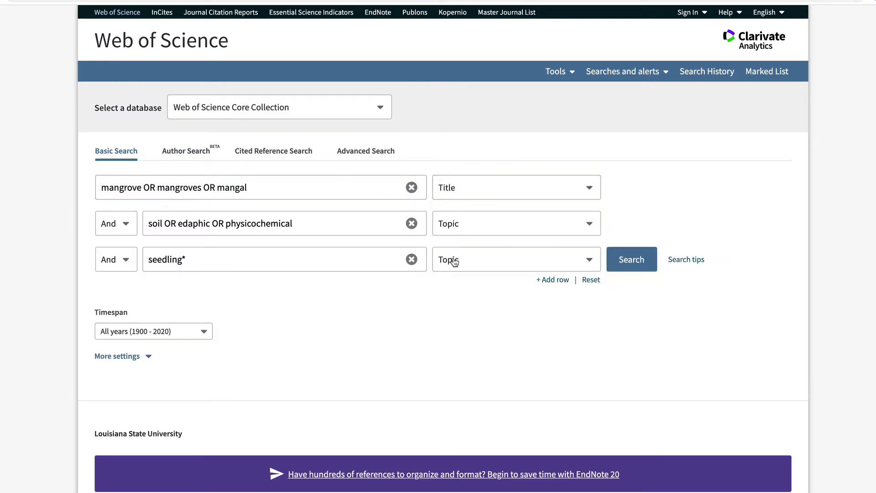
{"action": "left_click", "coordinate": [454, 262]}
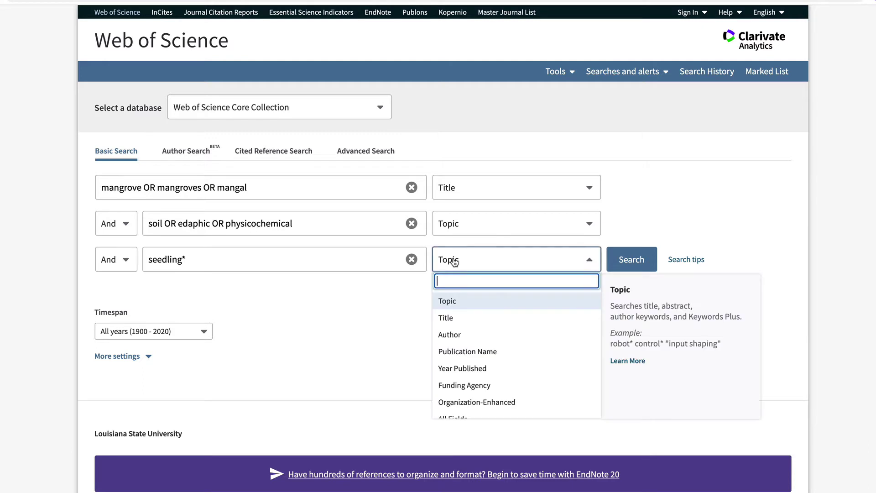
{"action": "left_click", "coordinate": [449, 319]}
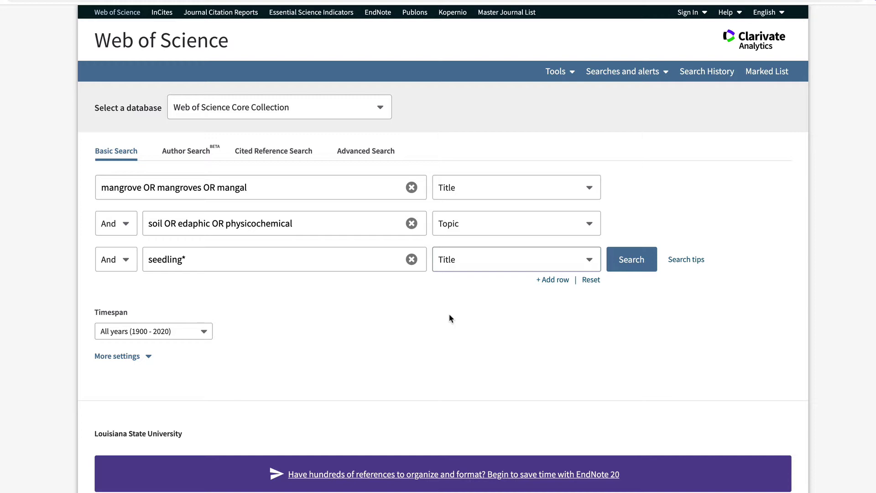
{"action": "left_click", "coordinate": [628, 263]}
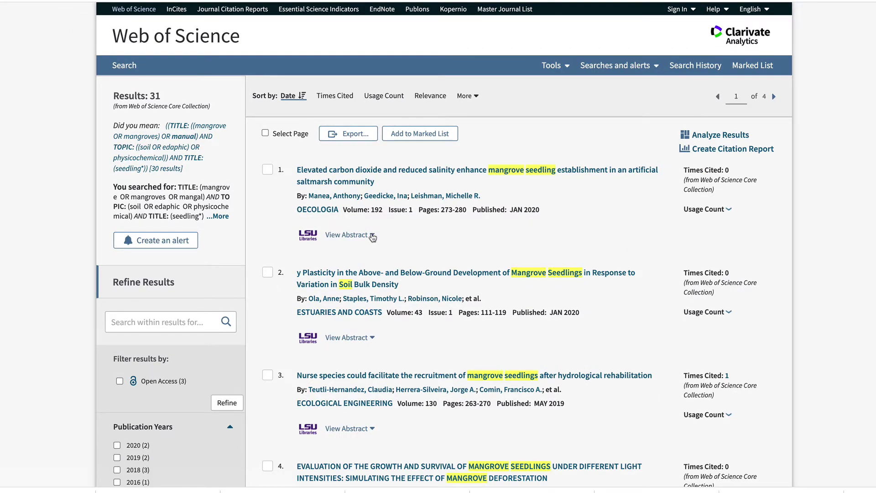
- Read the first result's abstract, then view the full record of result 11, the Plant and Soil salinity paper
{"action": "left_click", "coordinate": [373, 236]}
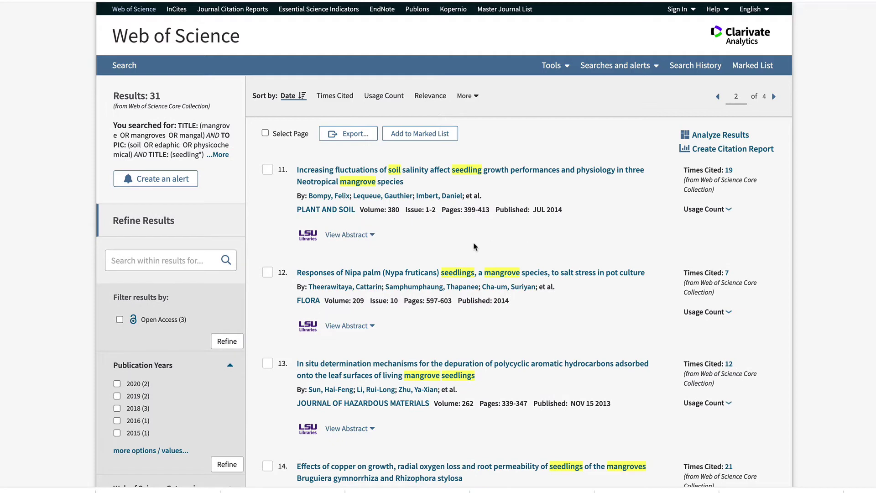
{"action": "left_click", "coordinate": [482, 171]}
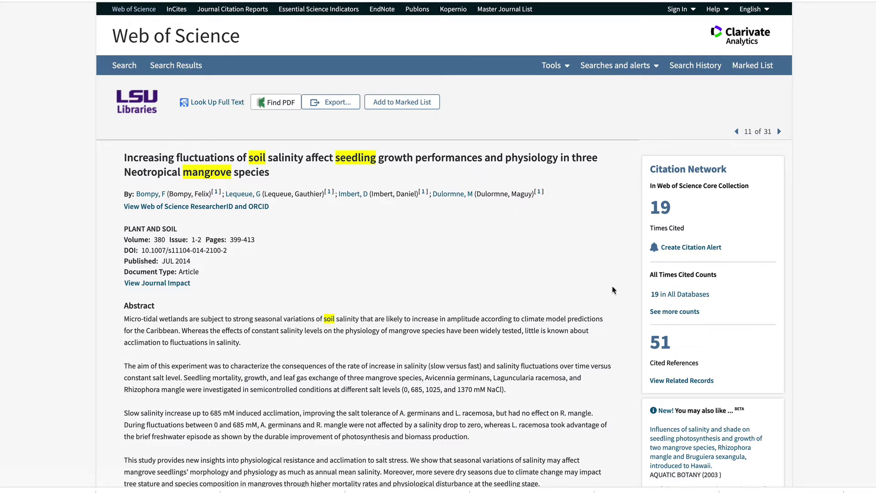
- View the 51 cited references, return, list the 19 citing articles and read the first one's abstract
{"action": "left_click", "coordinate": [659, 346]}
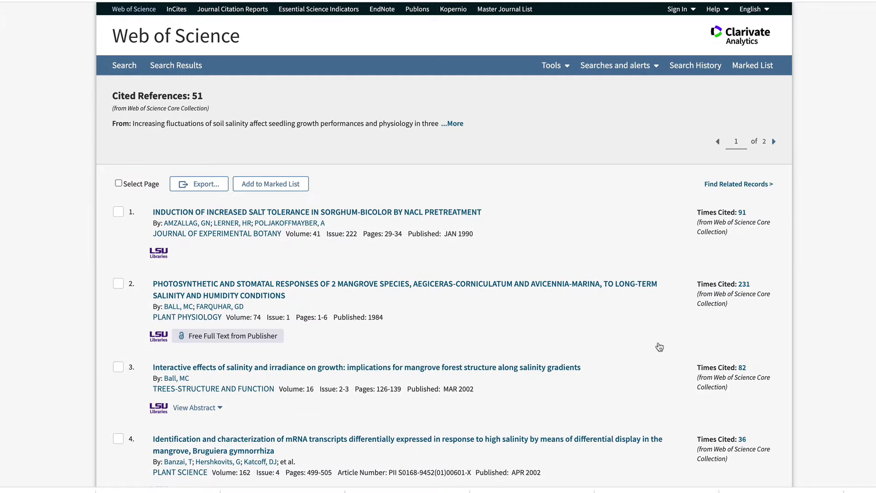
{"action": "key", "text": "alt+Left"}
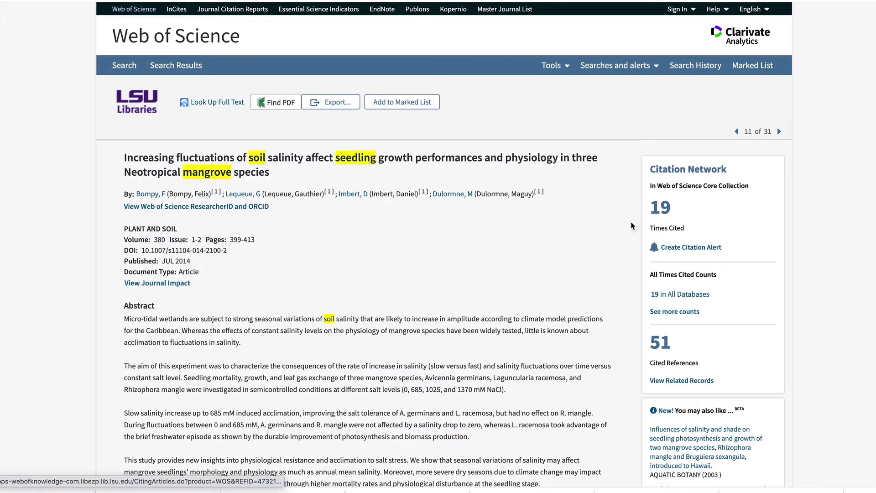
{"action": "left_click", "coordinate": [659, 209]}
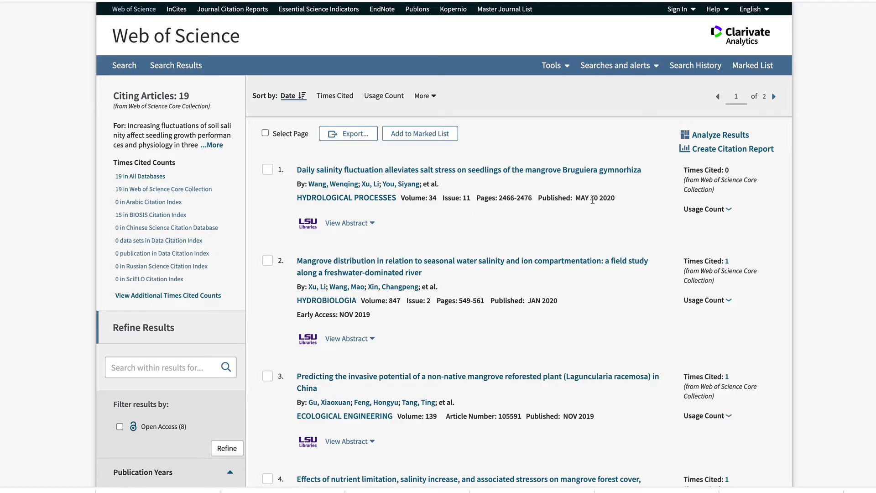
{"action": "left_click", "coordinate": [368, 225]}
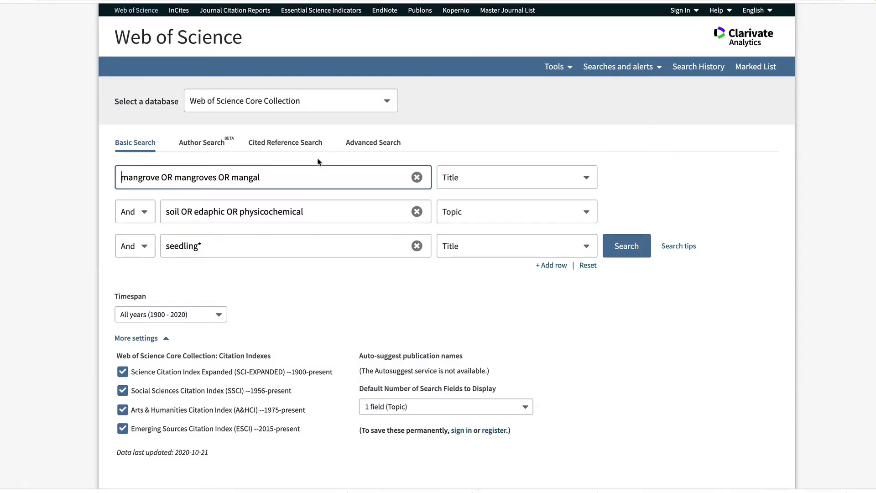
- Visit the Cited Reference Search tab, then switch to the Advanced Search form
{"action": "left_click", "coordinate": [306, 147]}
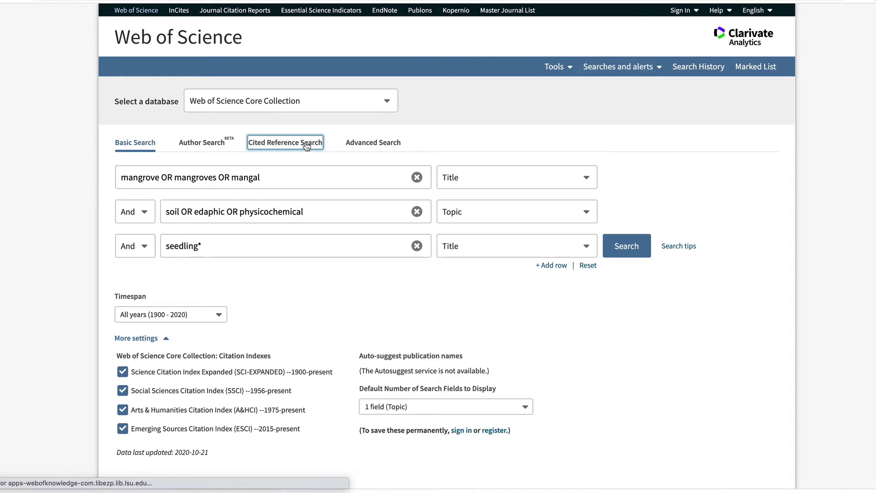
{"action": "left_click", "coordinate": [310, 281]}
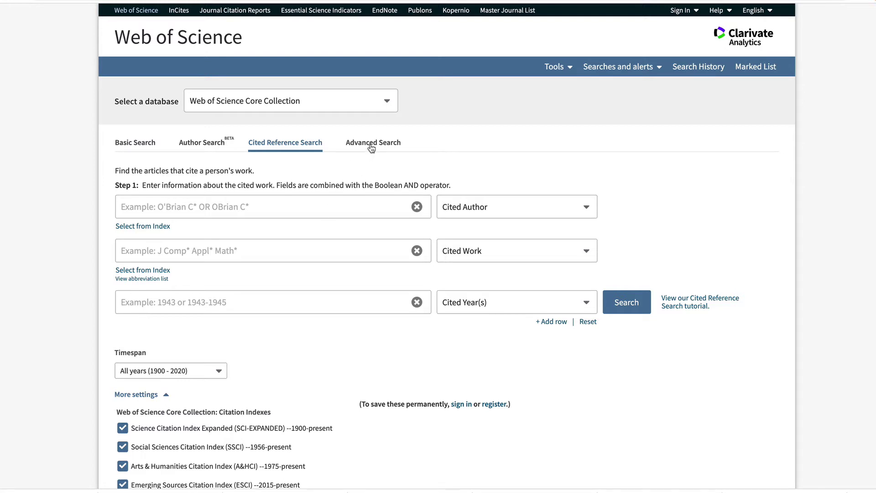
{"action": "left_click", "coordinate": [371, 145]}
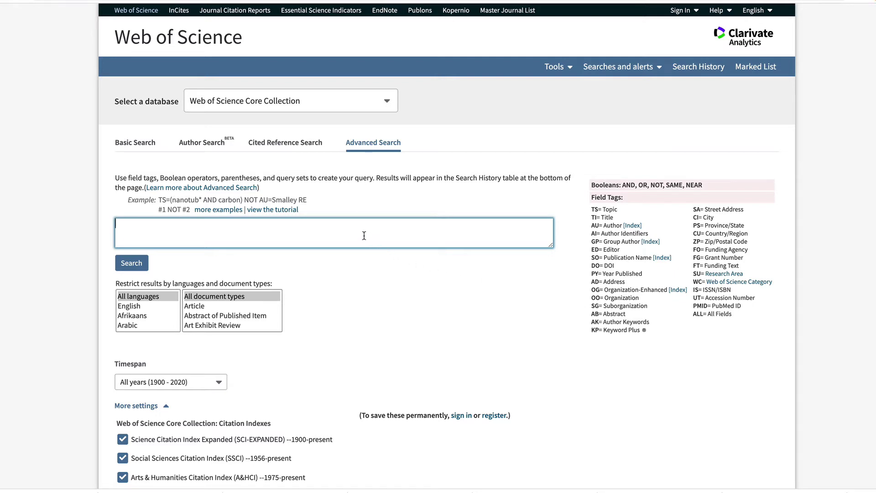
{"action": "type", "text": "TI"}
{"action": "type", "text": "=("}
{"action": "type", "text": "mangro"}
{"action": "type", "text": "ve* A"}
{"action": "type", "text": "ND s"}
{"action": "type", "text": "eed"}
{"action": "type", "text": "ling*)"}
{"action": "type", "text": " AND"}
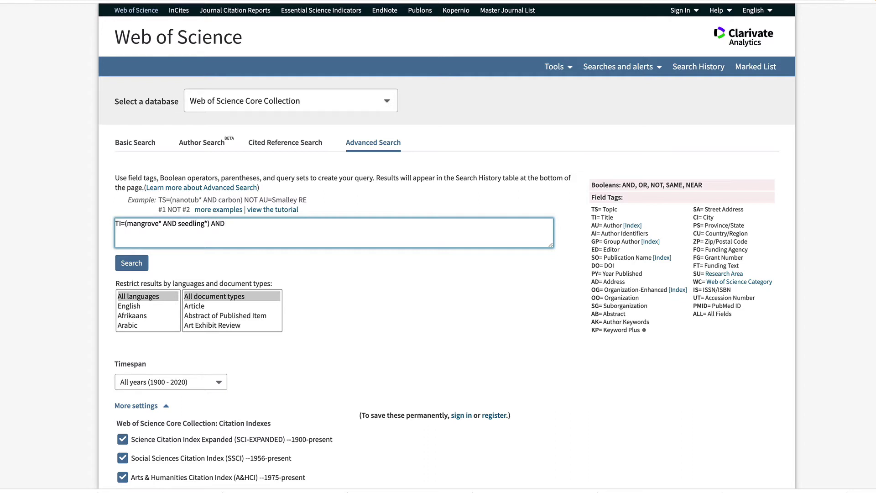
{"action": "type", "text": " TS=("}
{"action": "type", "text": "so"}
{"action": "type", "text": "edaphic"}
- Run the query TI=(mangrove* AND seedling*) AND TS=(soil OR edaphic), yielding 27 results
{"action": "left_click", "coordinate": [139, 263]}
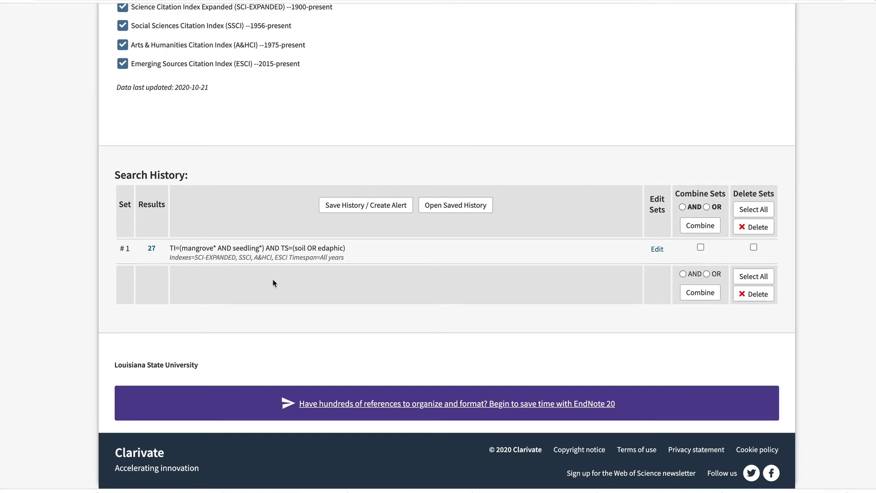
- List set #1's 27 results and view the full record of the first, the Oecologia CO2 paper
{"action": "left_click", "coordinate": [152, 249]}
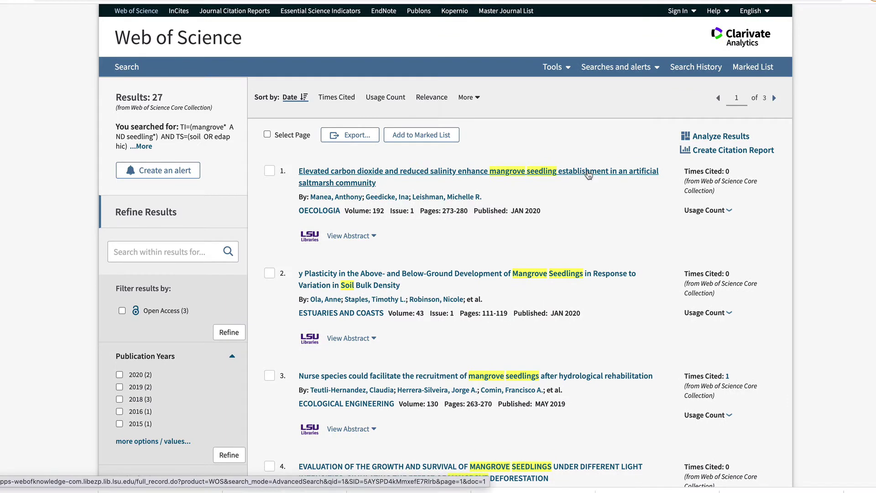
{"action": "left_click", "coordinate": [589, 175]}
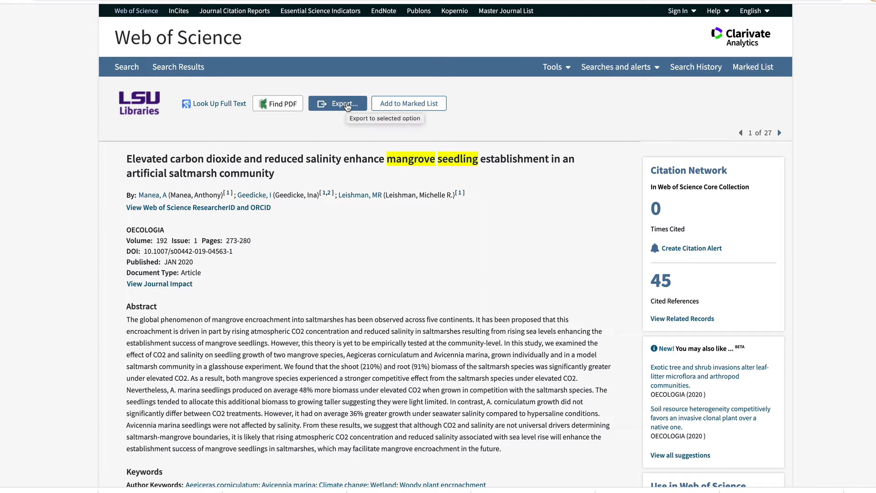
- Export the record to EndNote Desktop with Author, Title, Source, Abstract content
{"action": "left_click", "coordinate": [347, 107]}
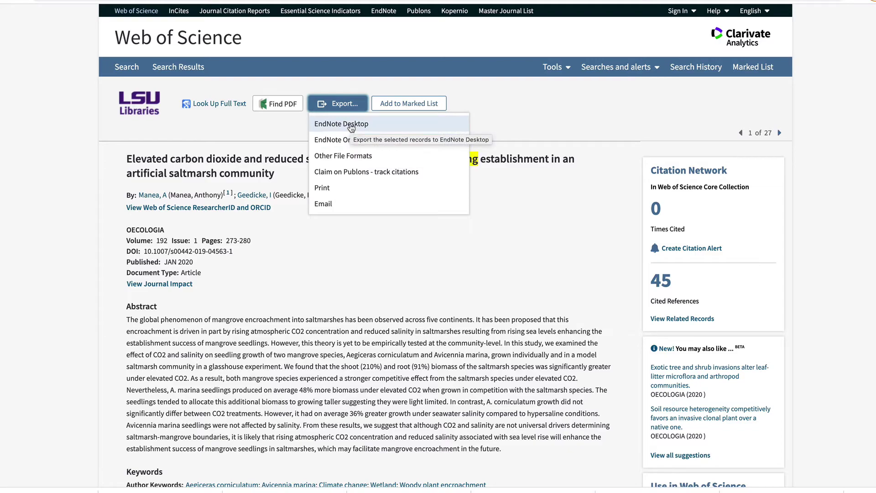
{"action": "left_click", "coordinate": [349, 125]}
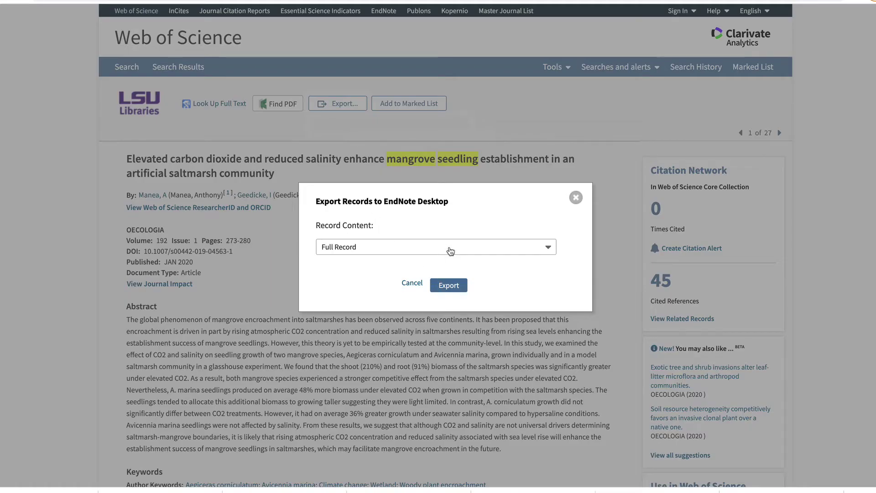
{"action": "left_click", "coordinate": [450, 251]}
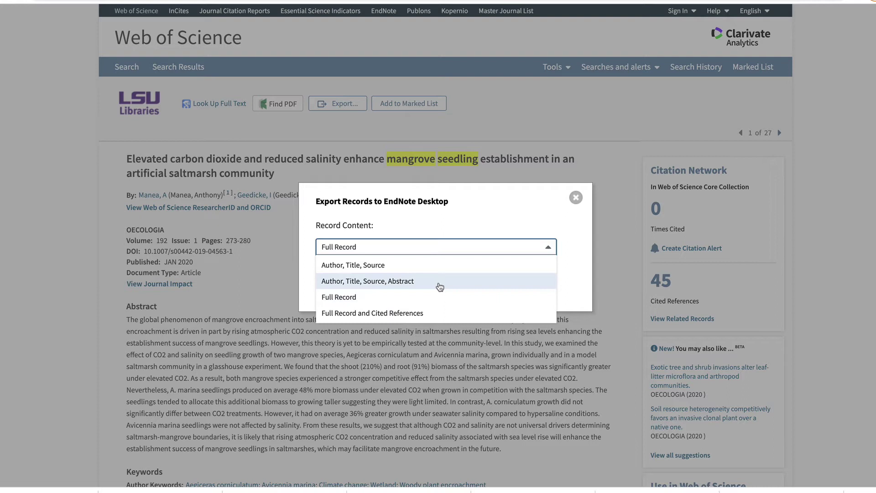
{"action": "left_click", "coordinate": [439, 287]}
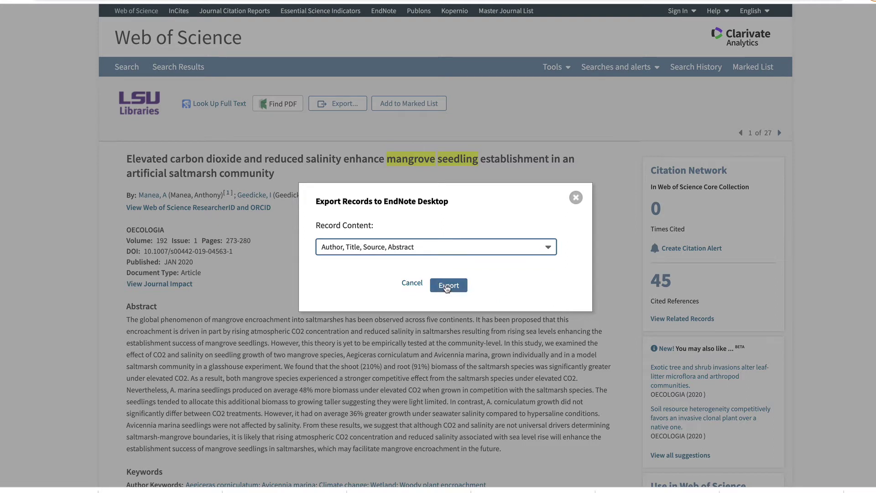
{"action": "left_click", "coordinate": [446, 287]}
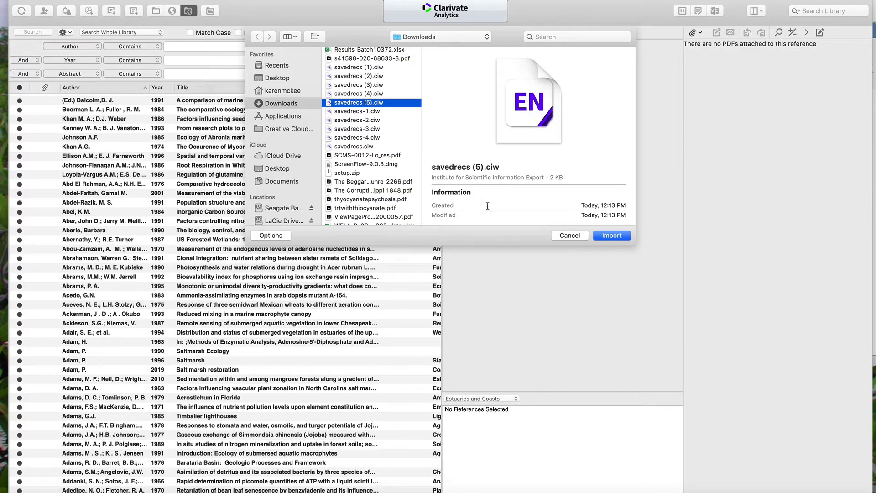
- Import the saved file into the EndNote library and show the Manea et al. 2020 reference details
{"action": "left_click", "coordinate": [605, 236]}
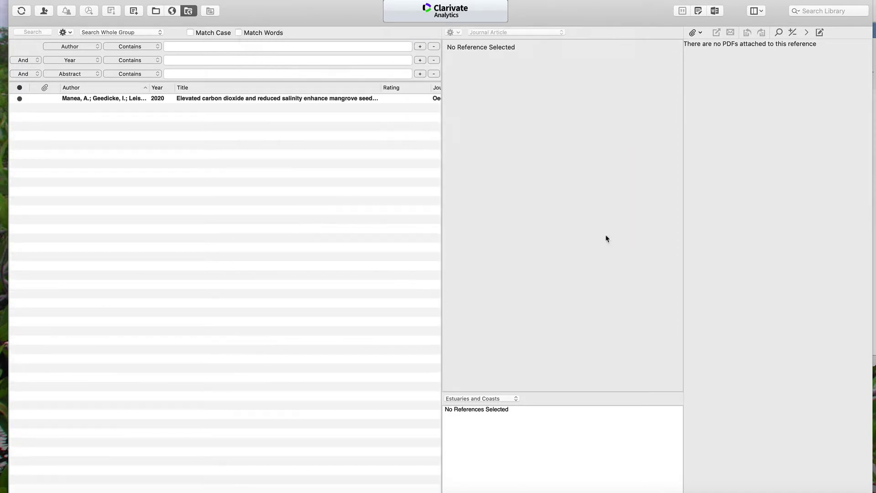
{"action": "left_click", "coordinate": [361, 100]}
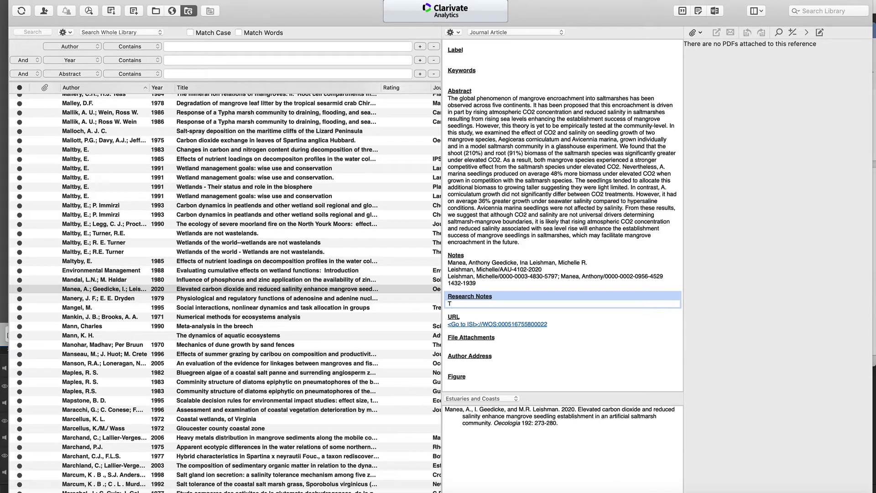
{"action": "type", "text": "wo mangrove"}
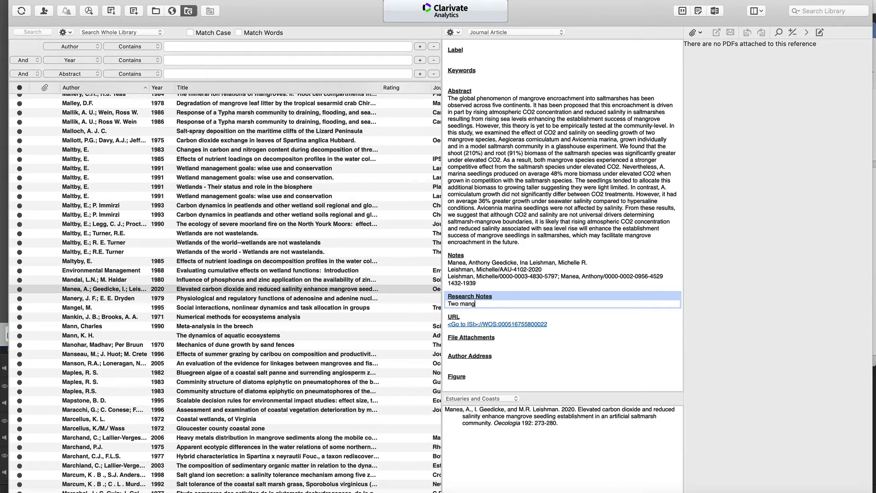